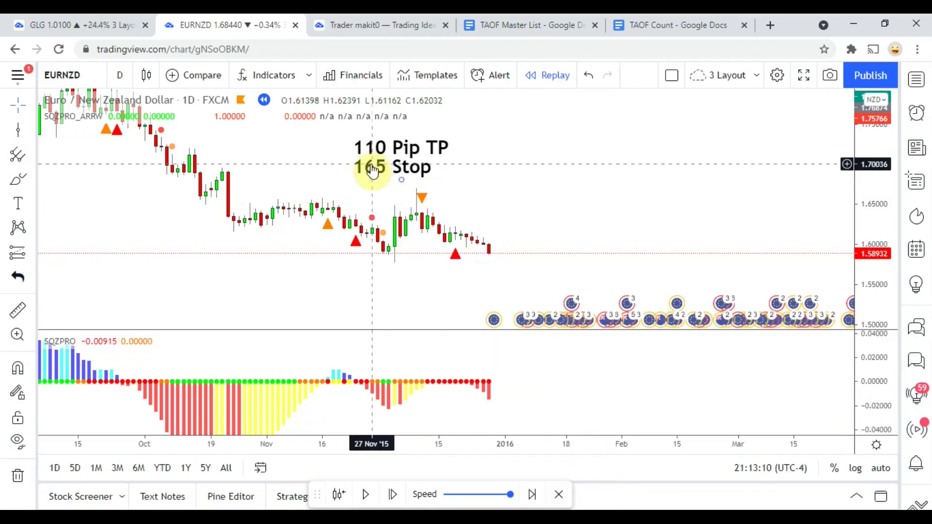
Review the indicator and strategy tallies in the TAOF Count document and return to the EURNZD chart
left_click(680, 25)
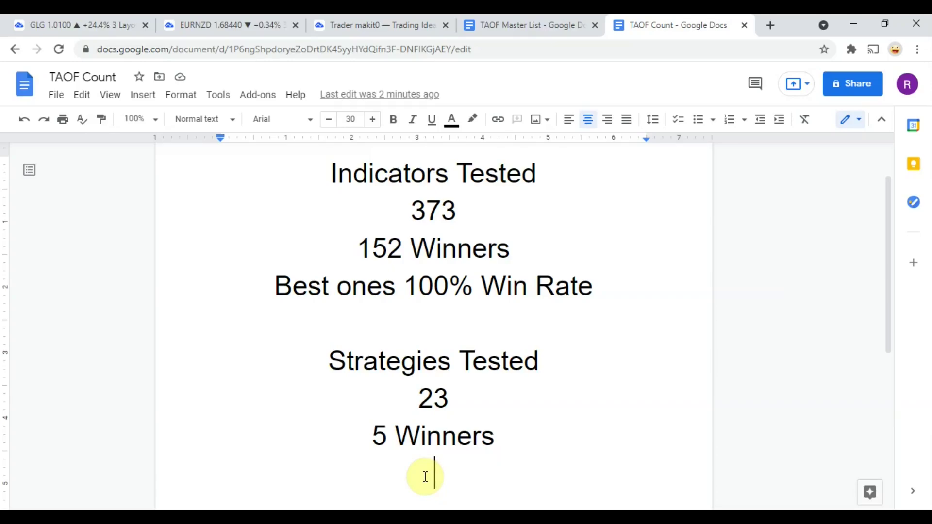
key("ctrl+2")
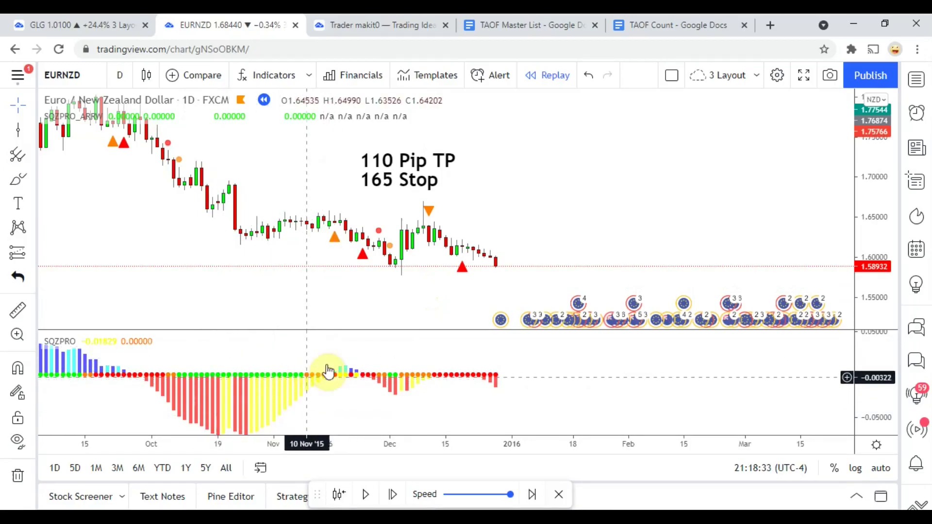
Examine the SQZPRO arrows, dots and histogram against the late 2015 candles on the EURNZD daily chart
left_click_drag(415, 295, 406, 293)
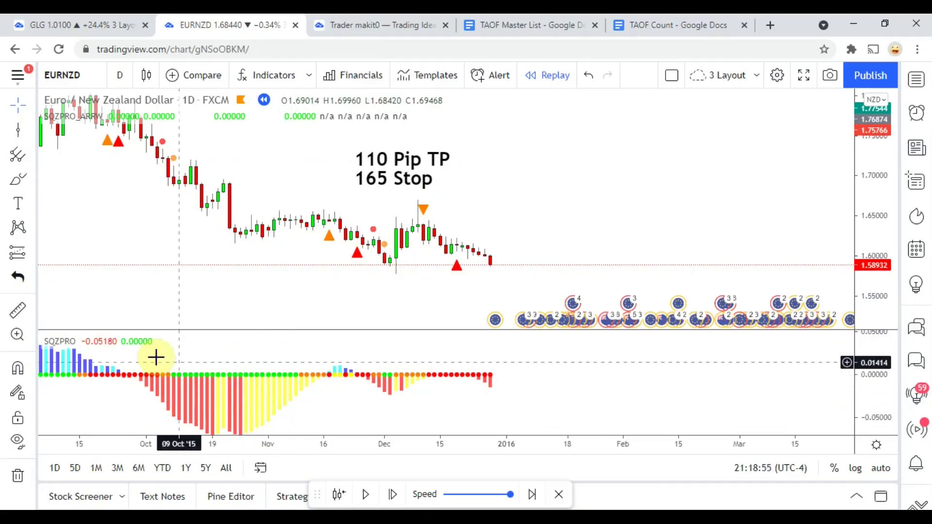
left_click(424, 286)
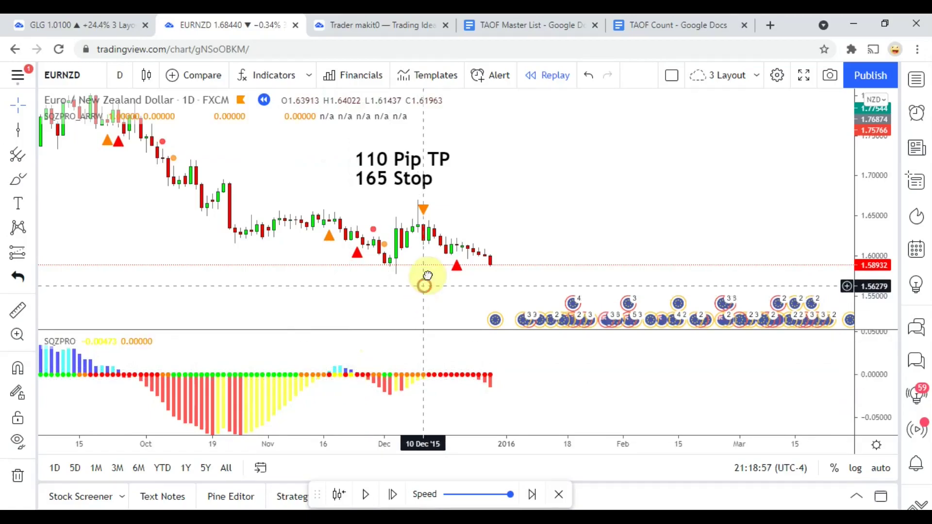
left_click_drag(428, 275, 428, 264)
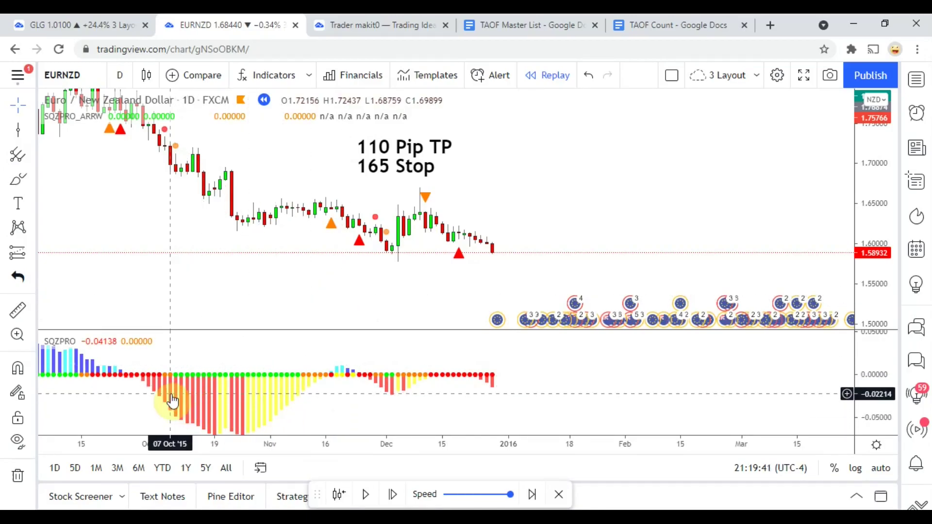
left_click_drag(315, 397, 318, 377)
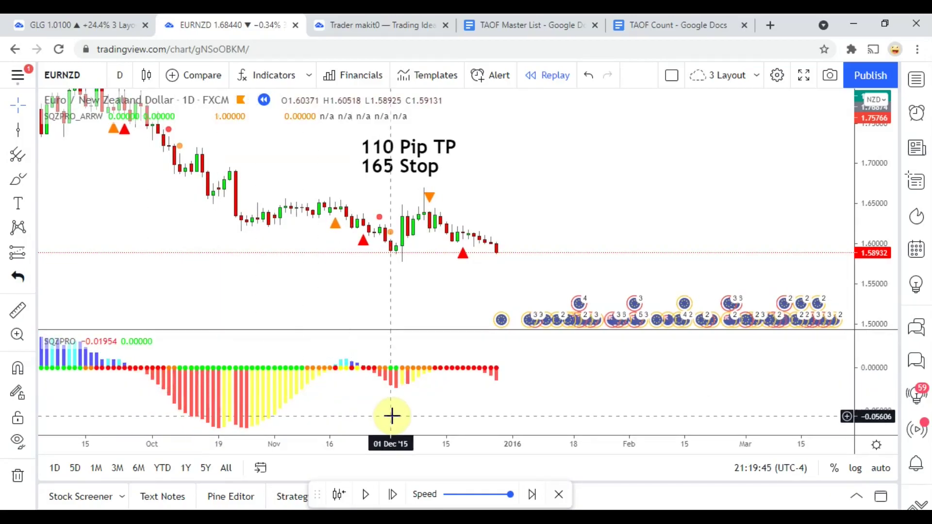
left_click_drag(410, 262, 385, 274)
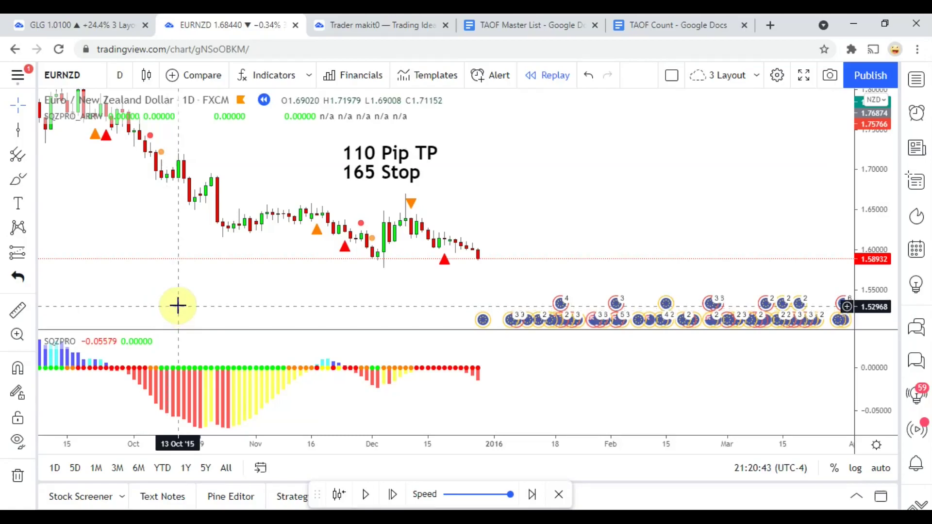
left_click_drag(435, 279, 416, 270)
left_click(371, 292)
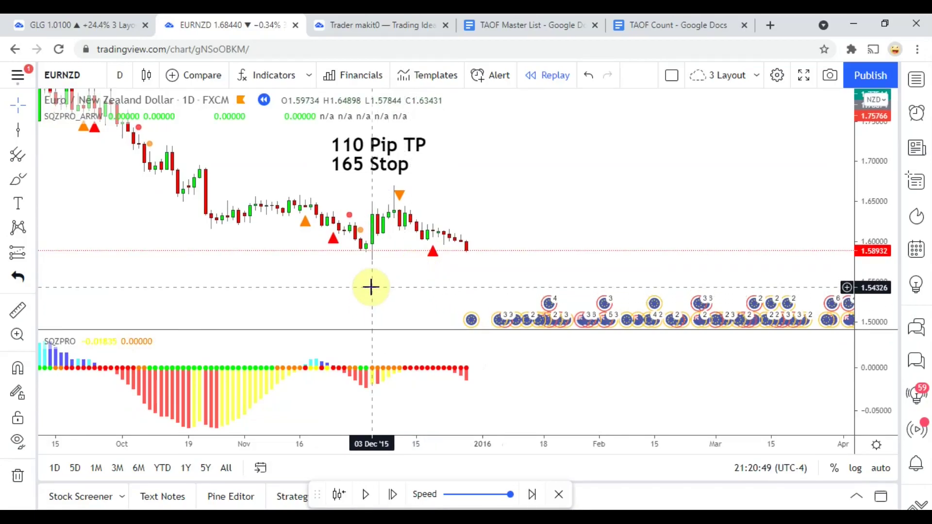
Advance the bar replay from the end of December 2015 to mid-January 2016
left_click(392, 496)
left_click(392, 495)
left_click(392, 496)
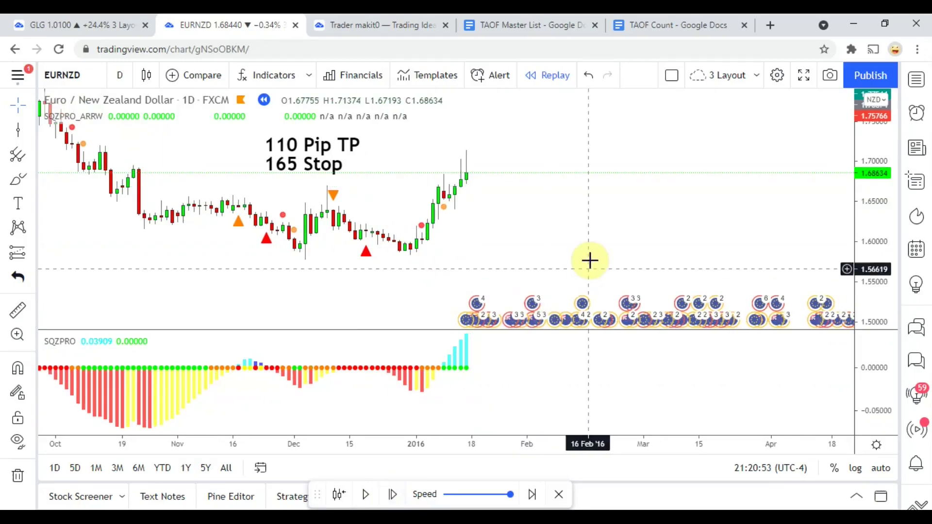
left_click_drag(590, 261, 579, 274)
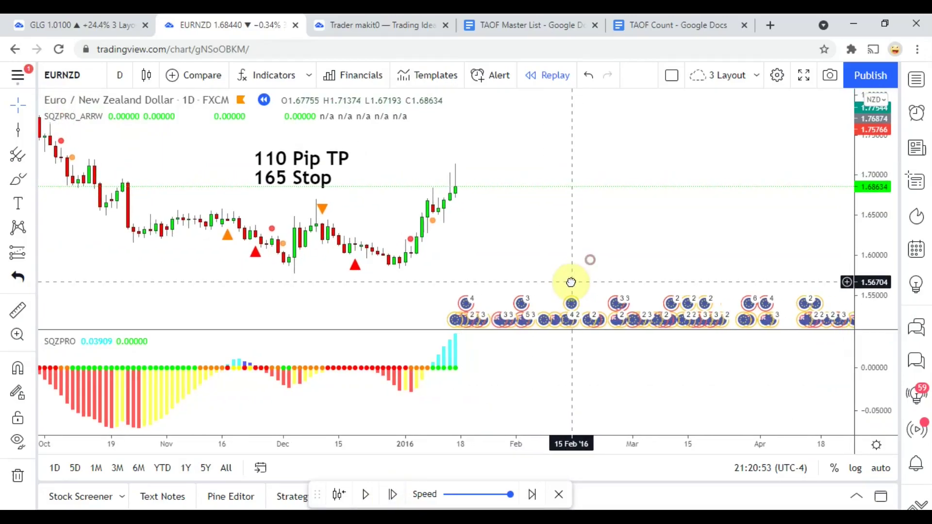
Mark the 11 January 2016 signal with a vertical line and colour the line green
left_click(17, 139)
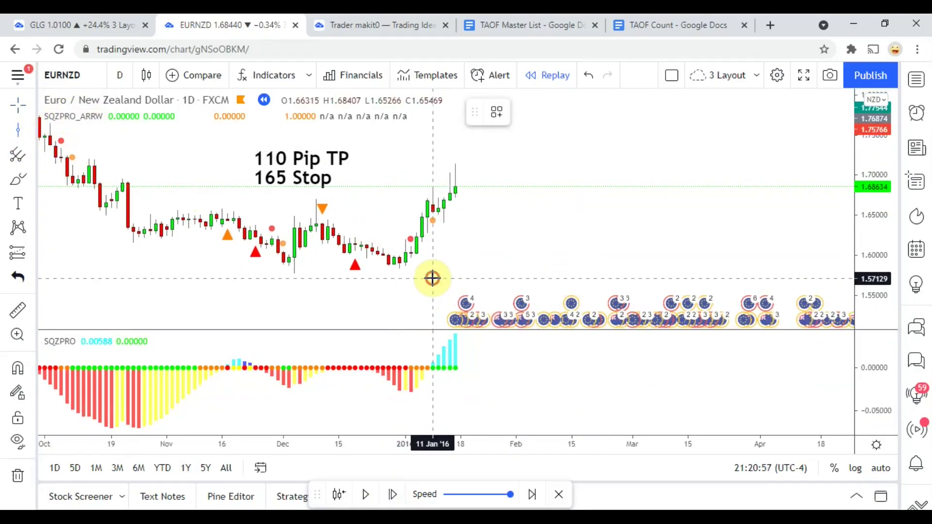
left_click(432, 278)
left_click(525, 111)
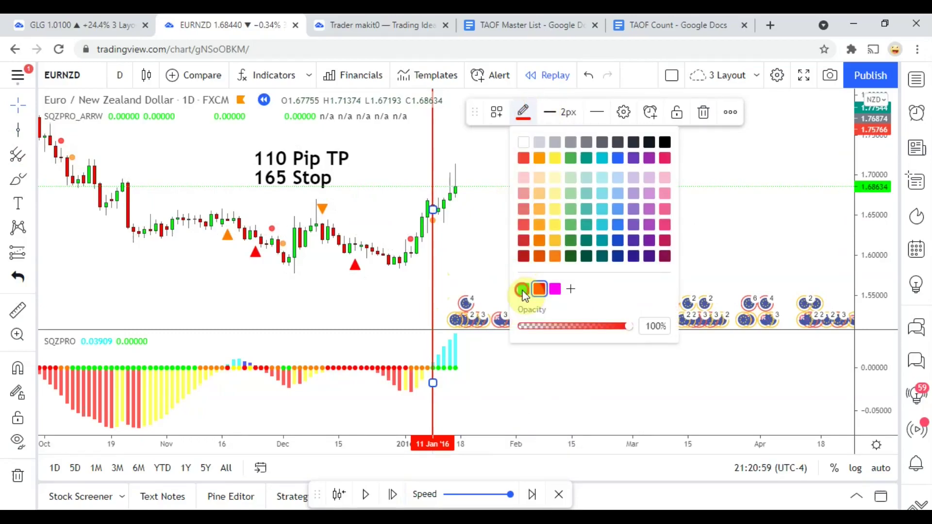
left_click(522, 290)
left_click(510, 252)
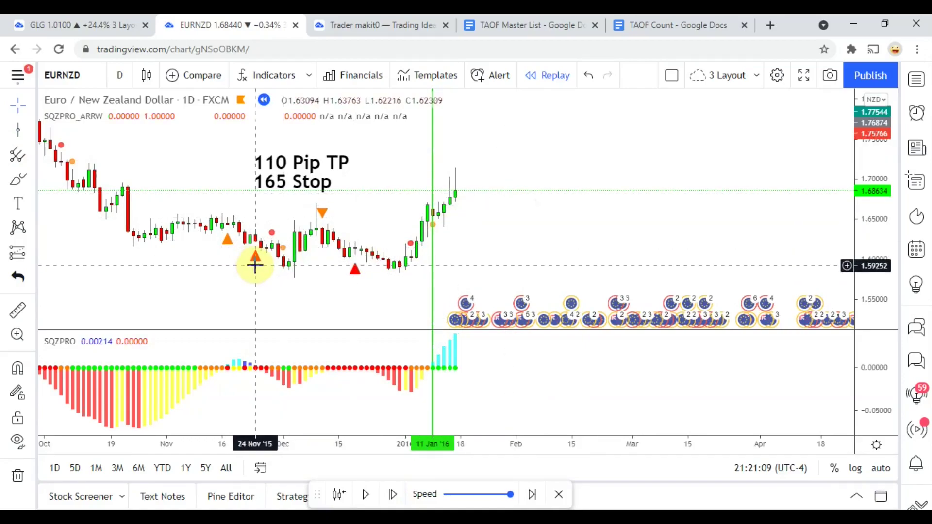
Measure the price move that follows the green line at 11 January 2016
left_click(15, 314)
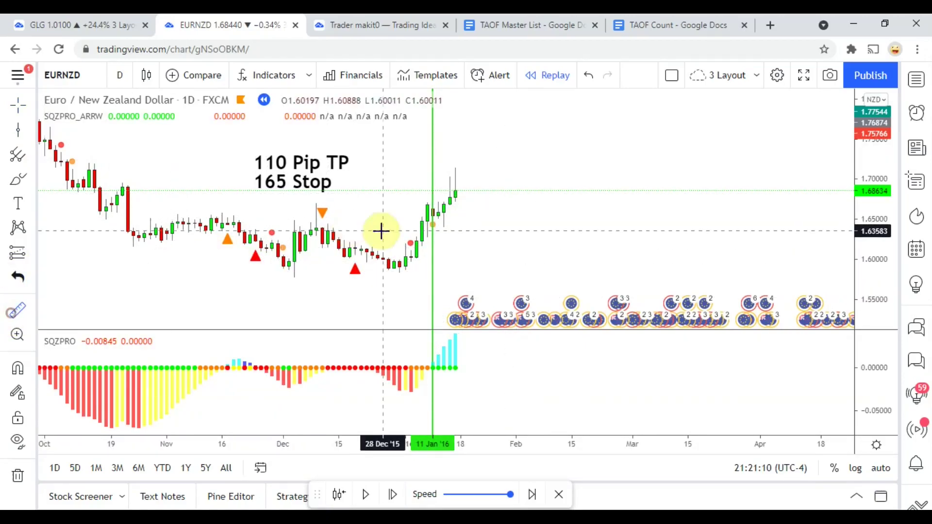
left_click(454, 216)
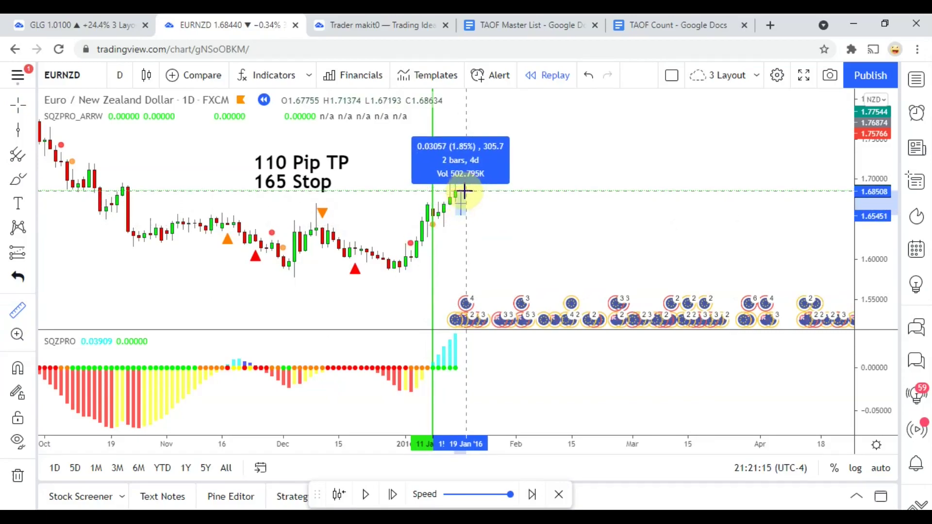
left_click(446, 201)
Advance the bar replay through 2016 and pause it in mid-January 2017
left_click_drag(861, 152, 859, 190)
left_click_drag(654, 241, 651, 236)
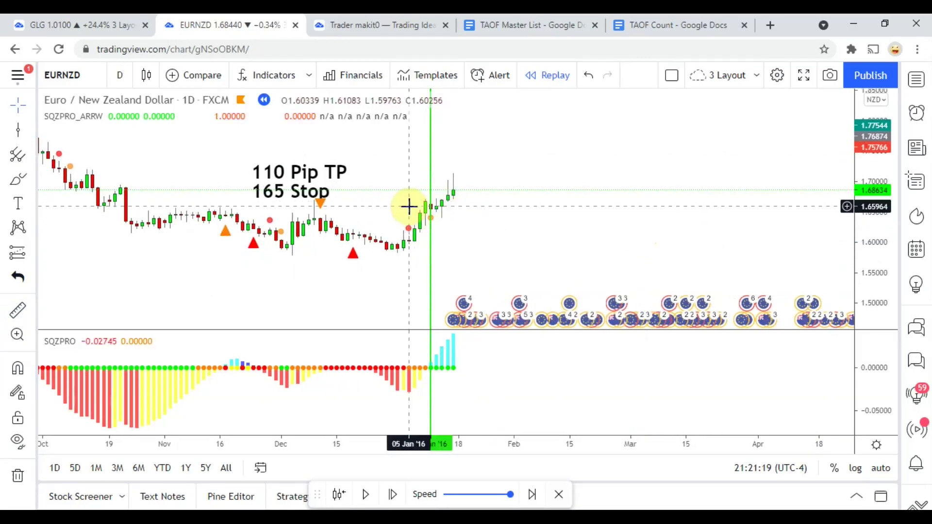
left_click(387, 496)
left_click(387, 496)
left_click(387, 496)
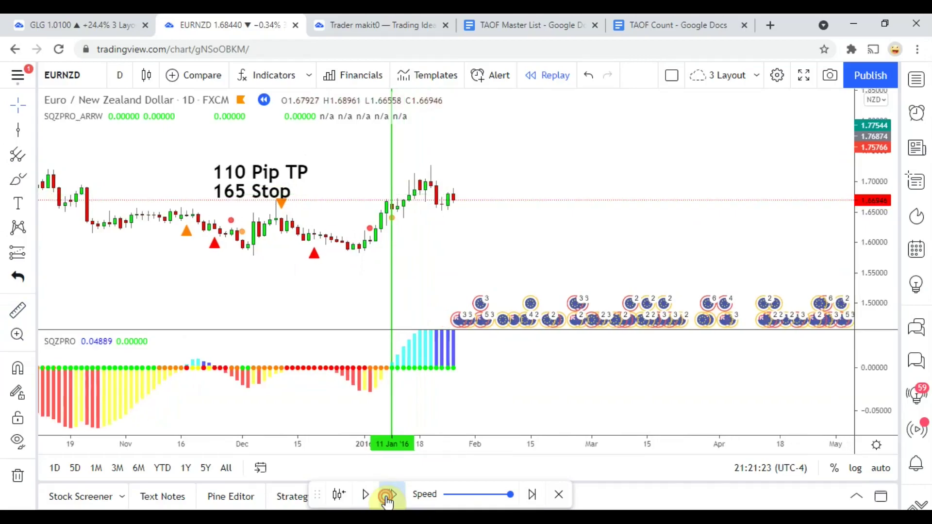
left_click(388, 496)
left_click(388, 496)
left_click(387, 497)
left_click(387, 496)
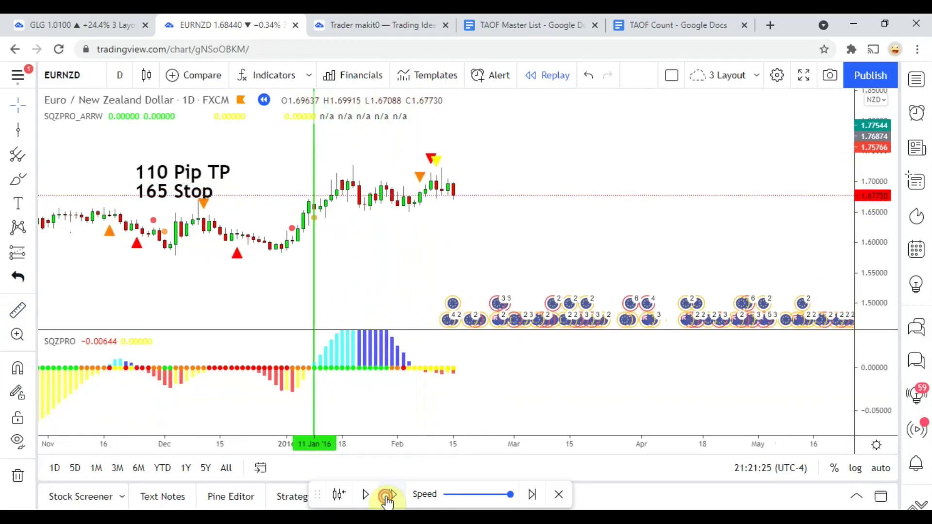
left_click(387, 496)
left_click(388, 497)
left_click(388, 497)
left_click(388, 496)
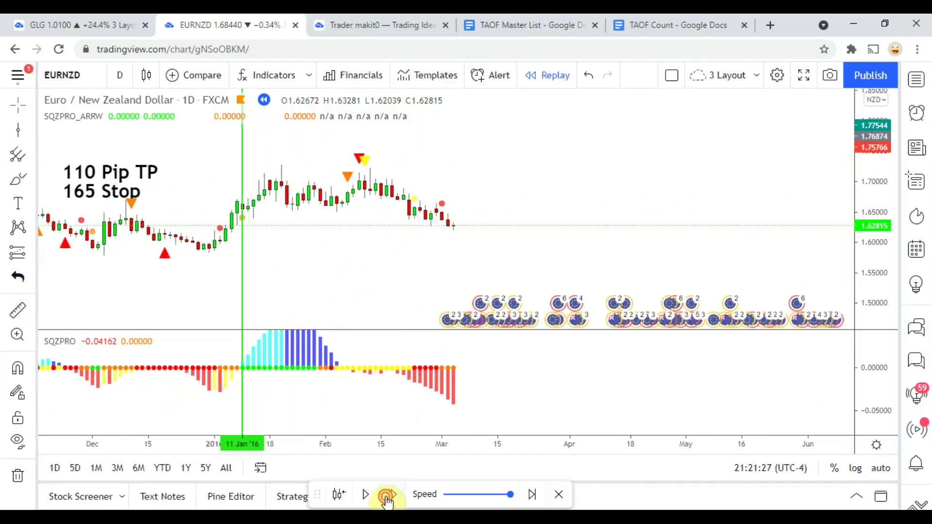
left_click(388, 497)
left_click(388, 497)
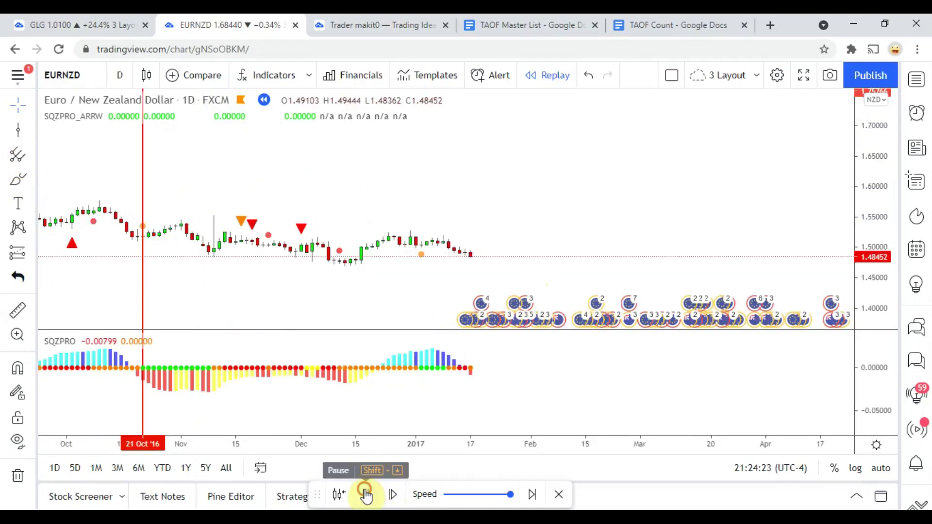
left_click(366, 494)
Mark the 4 January 2017 signal with a vertical line
left_click(19, 130)
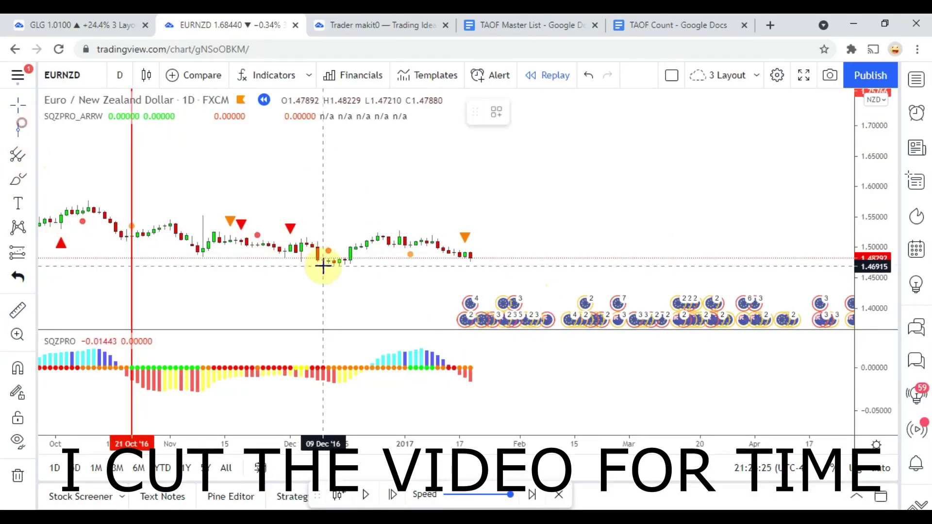
left_click(410, 288)
left_click(496, 293)
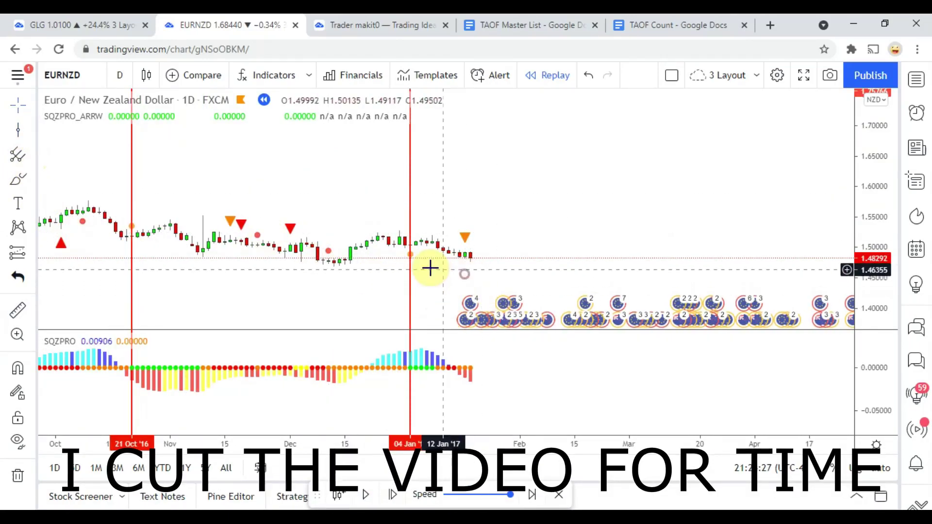
Measure the price near the 4 January 2017 line and recolour that line green
left_click(17, 311)
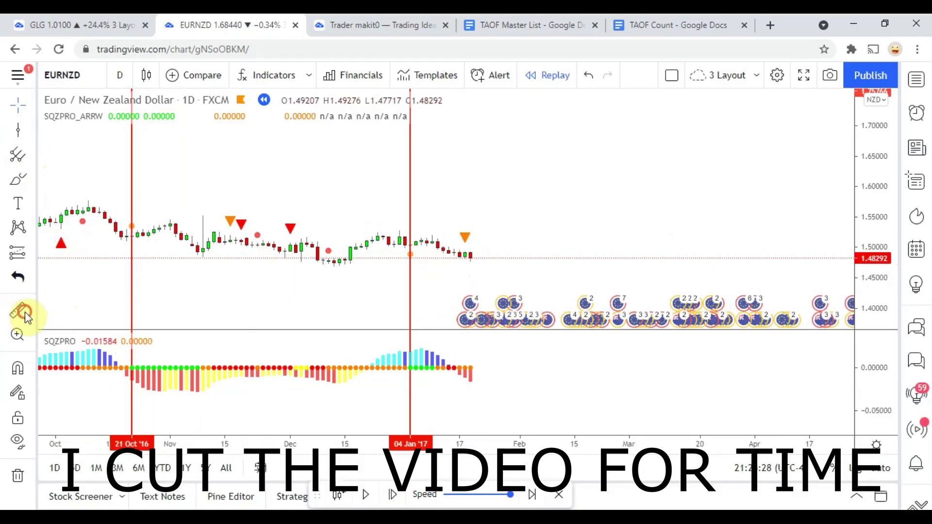
left_click(393, 246)
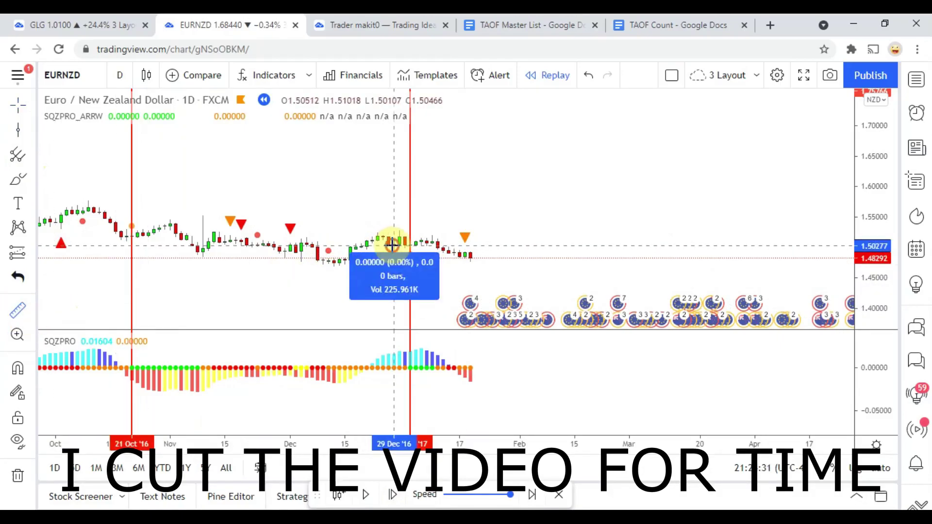
left_click(410, 285)
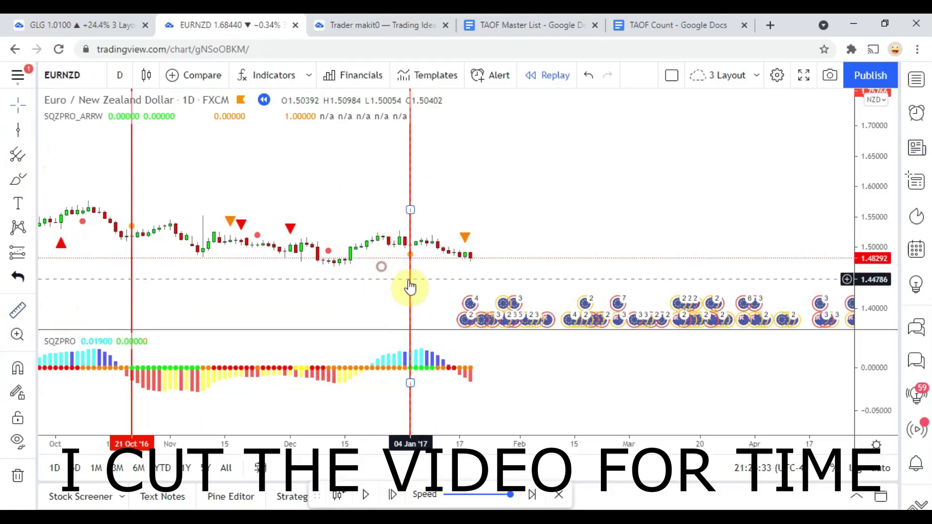
left_click(522, 113)
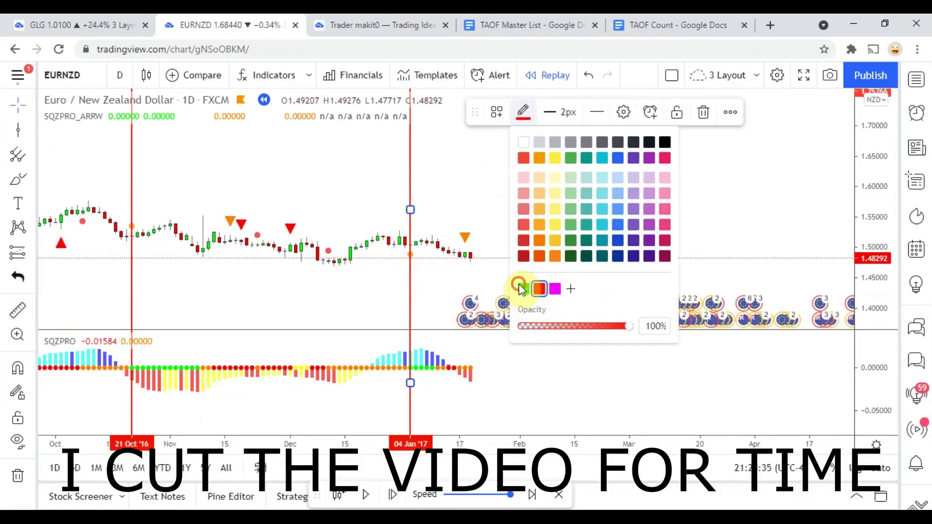
left_click(520, 289)
left_click(314, 275)
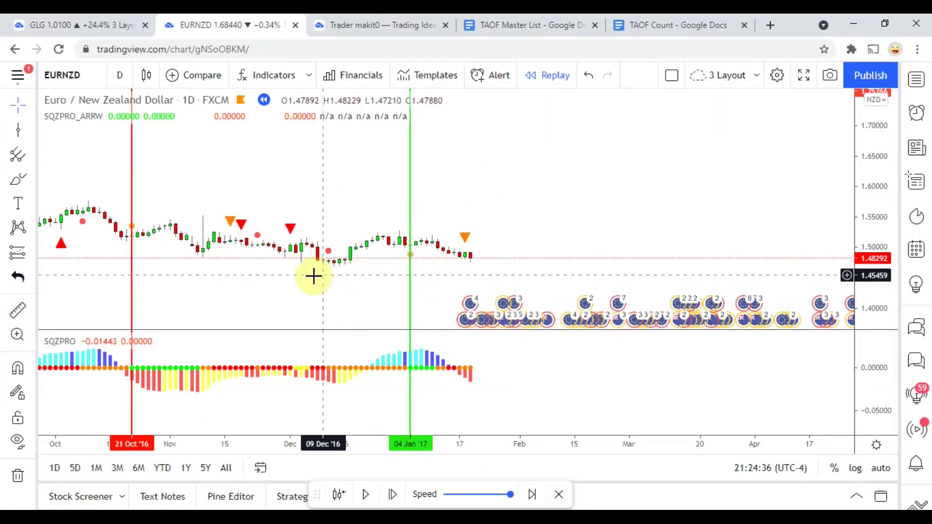
Delete the green vertical line at 4 January 2017
left_click(412, 278)
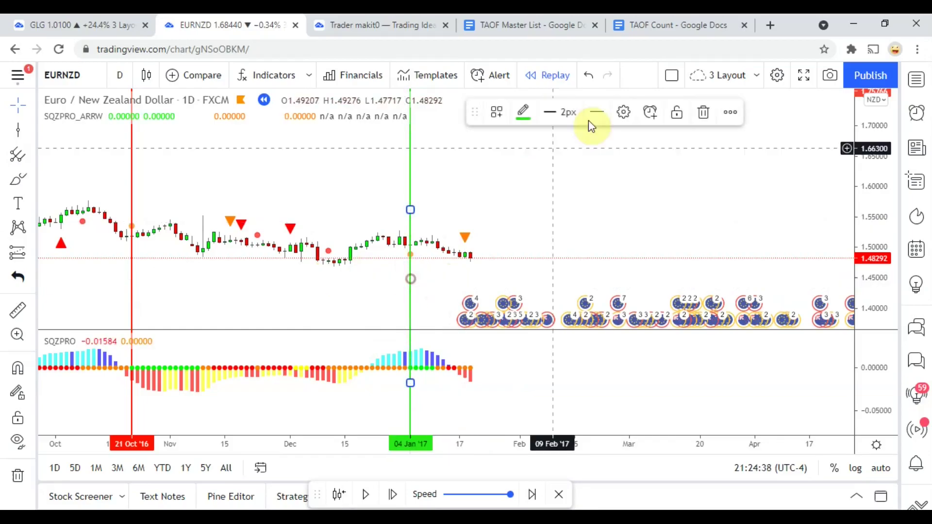
left_click(703, 113)
left_click_drag(429, 291, 553, 276)
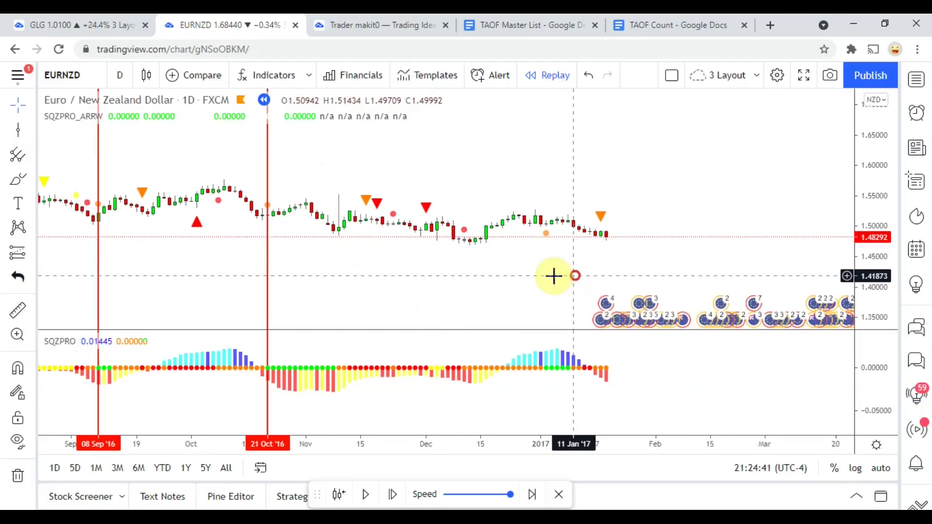
left_click_drag(496, 274, 464, 275)
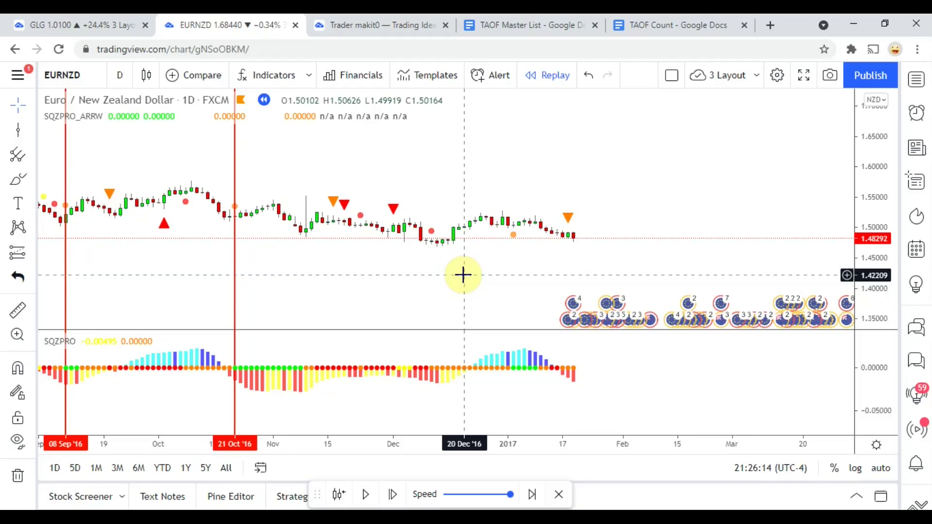
Review the signals marked by red and green vertical lines across the 2016 EURNZD chart
scroll(463, 275, "down", 5)
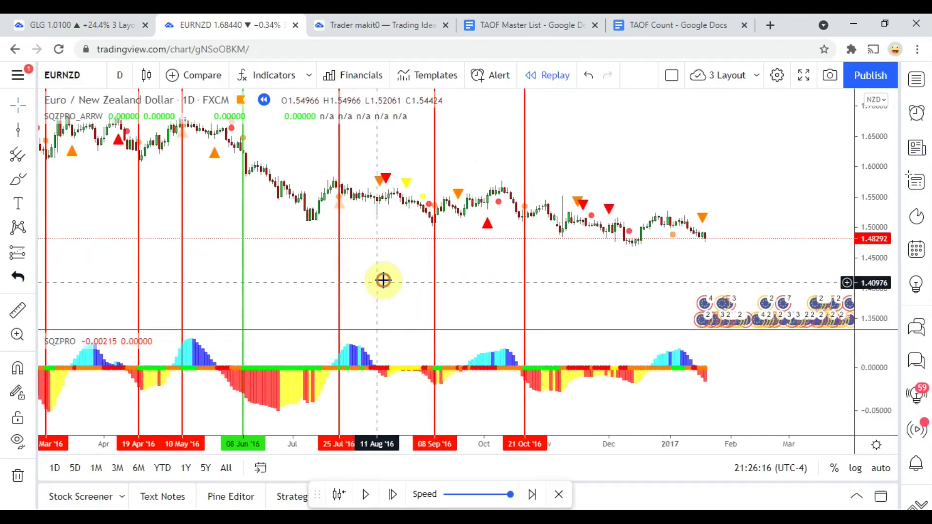
left_click_drag(383, 279, 536, 274)
left_click_drag(301, 274, 277, 272)
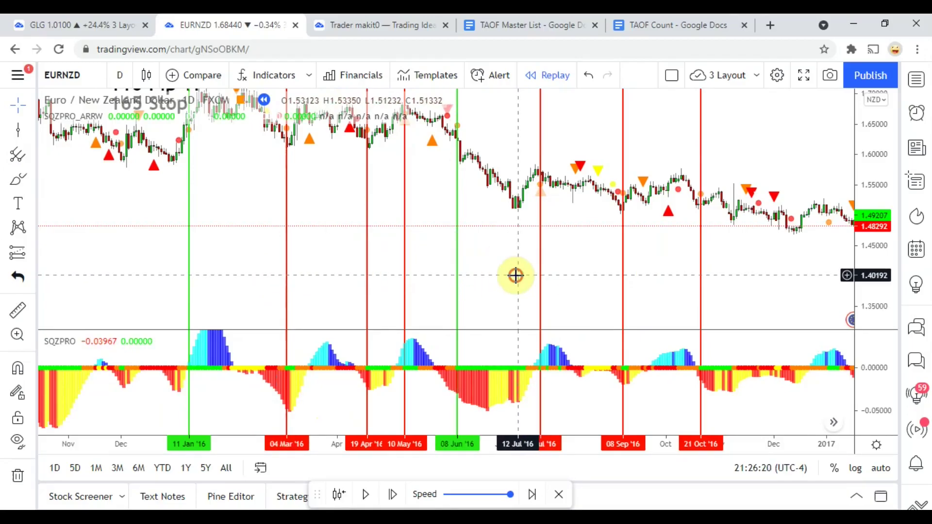
left_click_drag(516, 275, 601, 271)
left_click_drag(520, 442, 416, 457)
left_click_drag(400, 287, 421, 304)
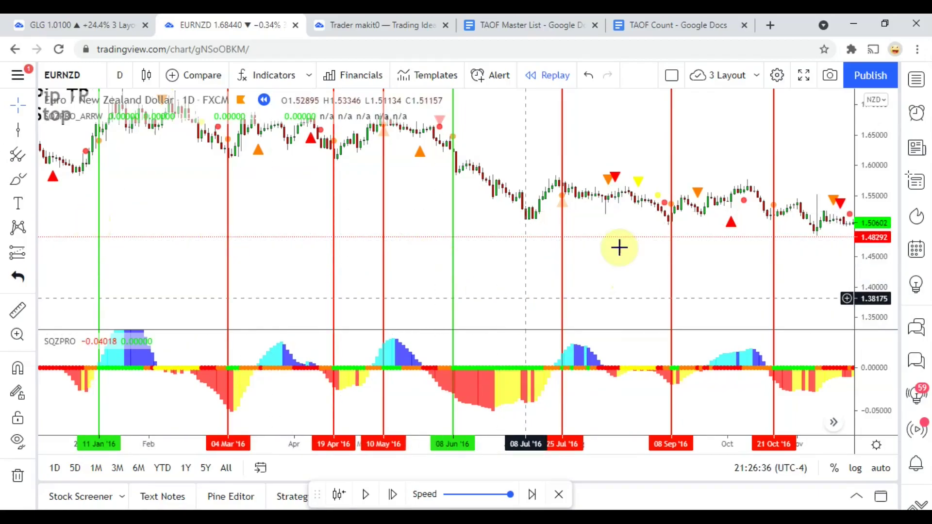
mouse_move(808, 256)
left_mouse_down()
mouse_move(597, 264)
mouse_move(793, 258)
left_mouse_up()
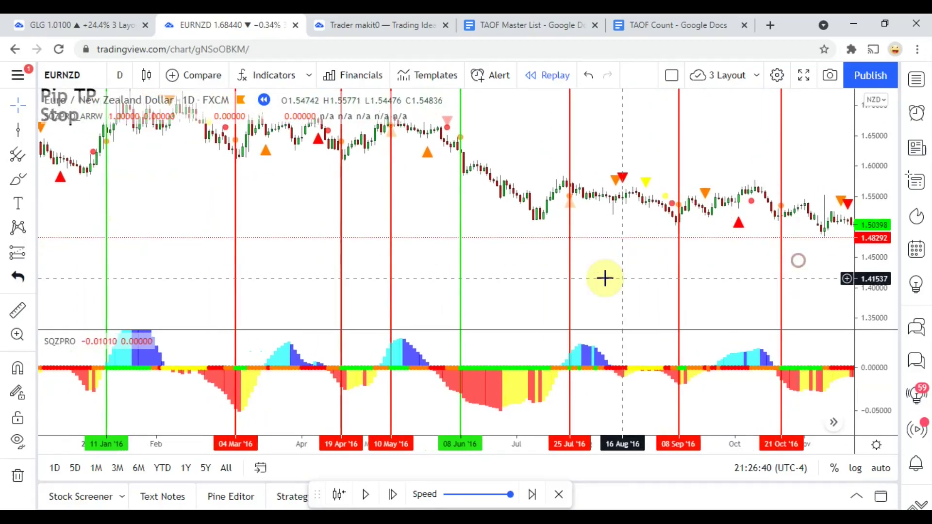
left_click_drag(530, 272, 534, 298)
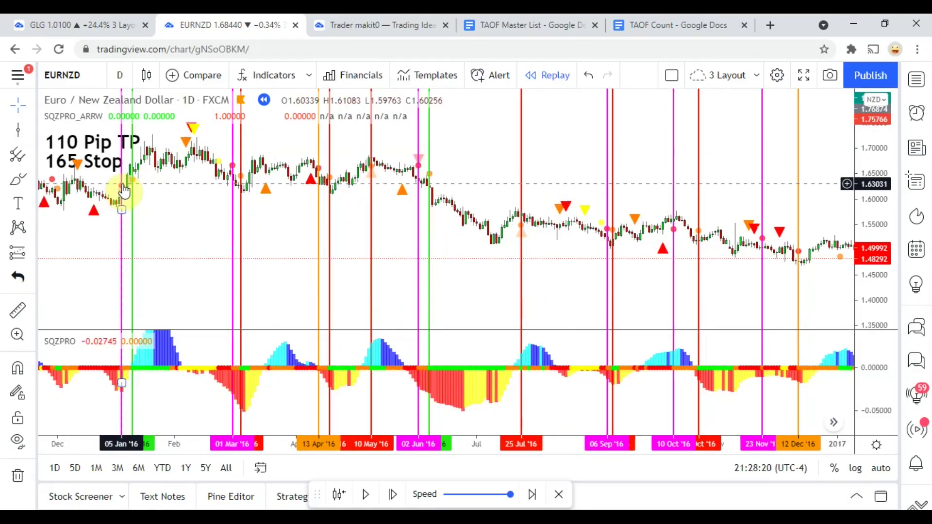
Examine the signals marked by magenta and orange vertical lines on the EURNZD daily chart from 5 January to 12 December 2016
left_click_drag(185, 216, 188, 228)
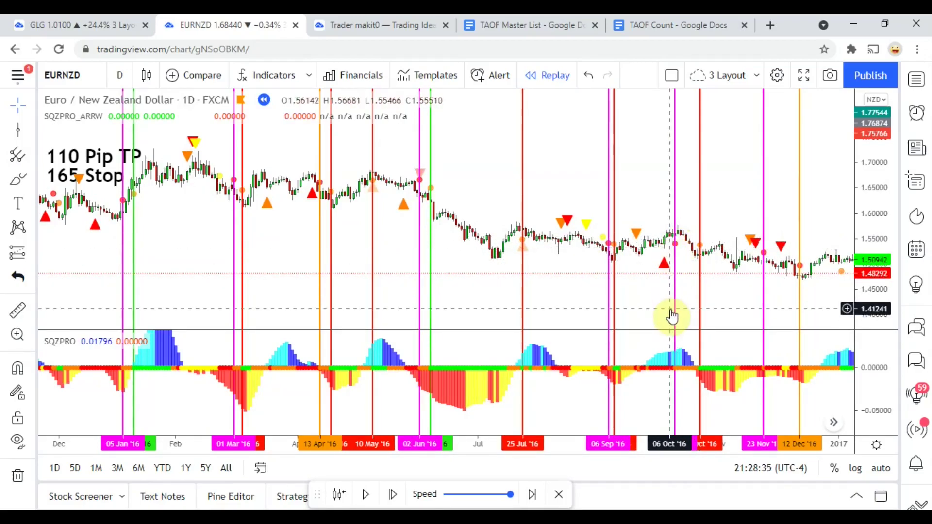
left_click(675, 242)
left_click(703, 246)
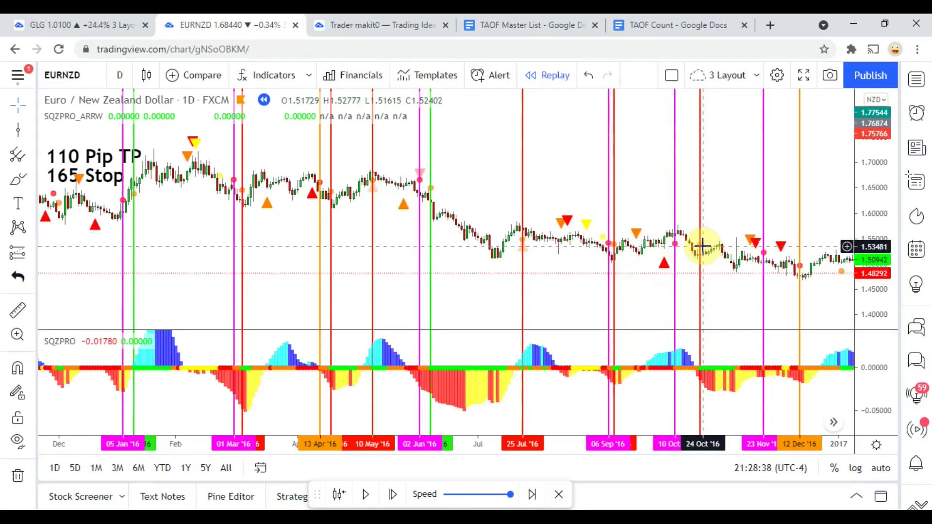
key("shift+Right")
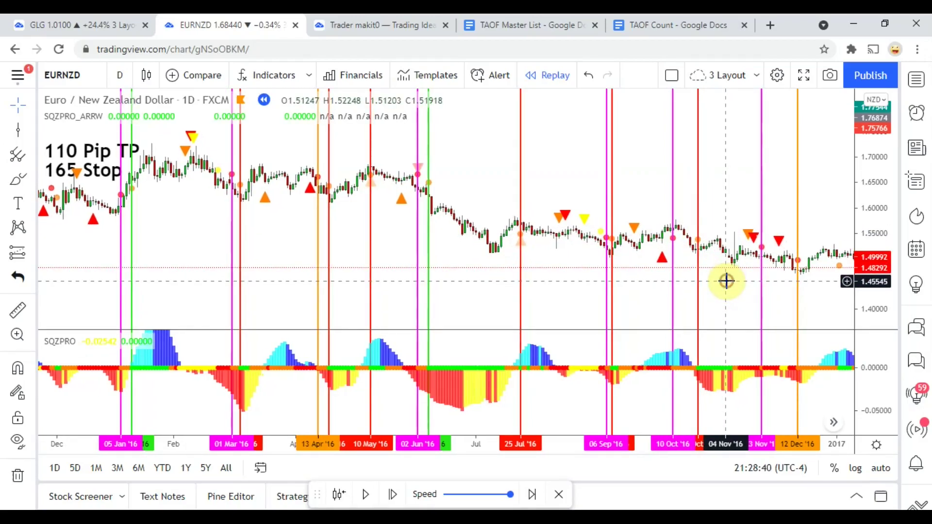
left_click(121, 253)
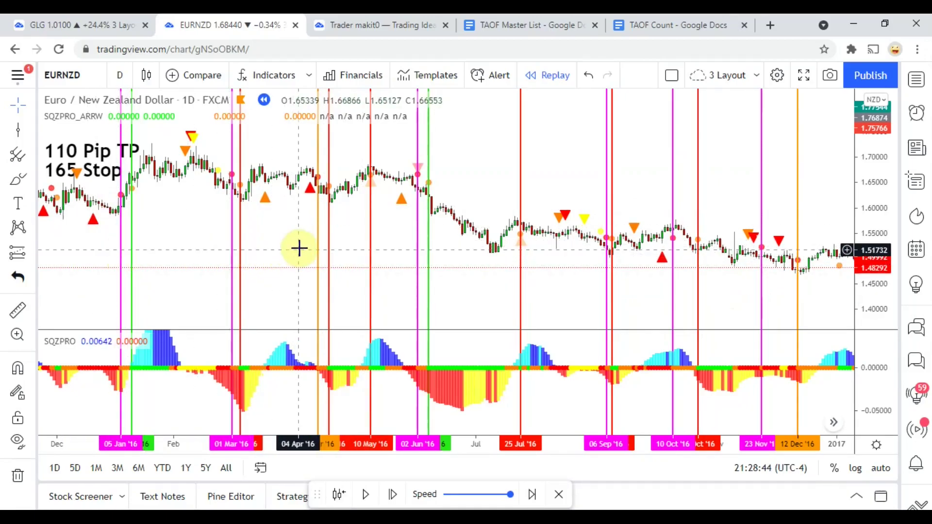
left_click(318, 245)
left_click_drag(318, 246, 319, 242)
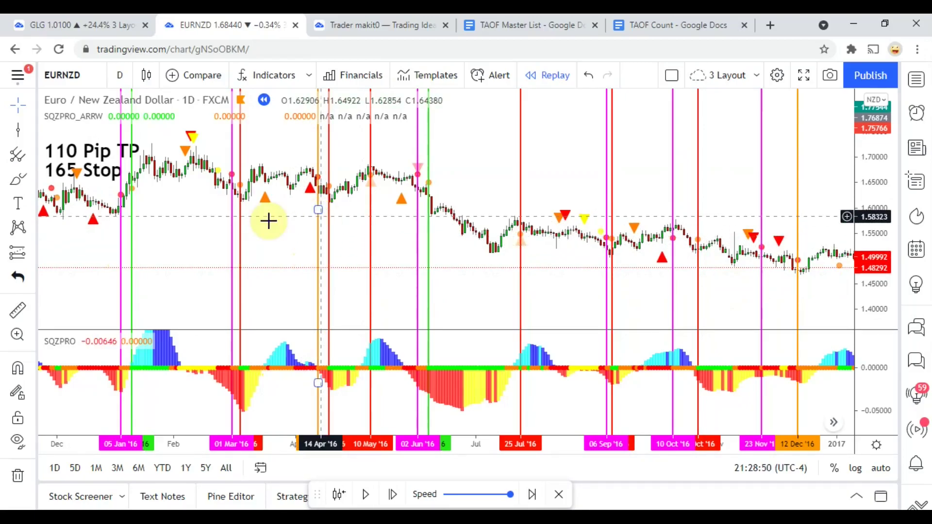
left_click(122, 248)
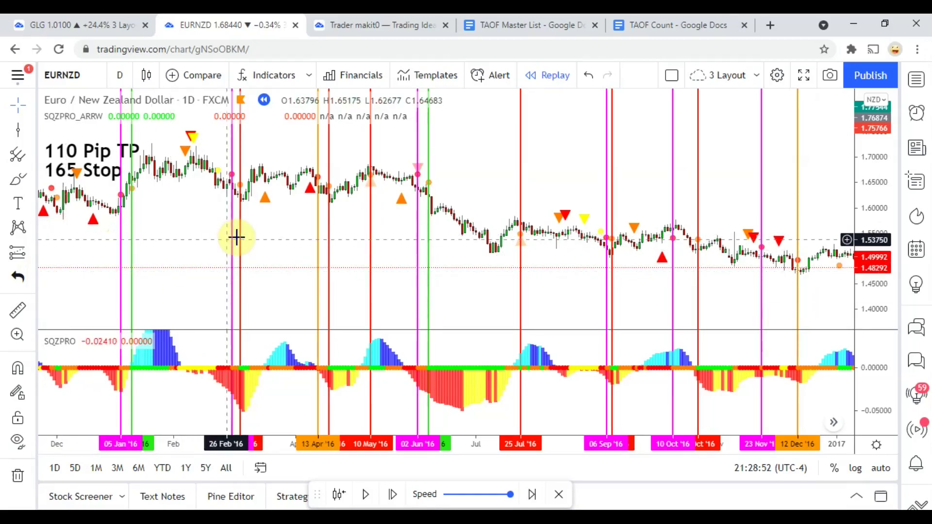
left_click(399, 247)
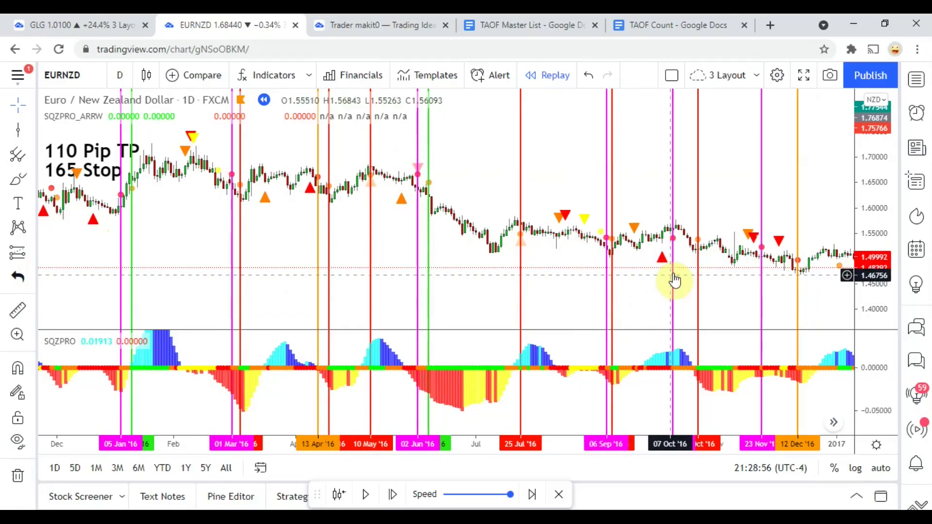
left_click(699, 265)
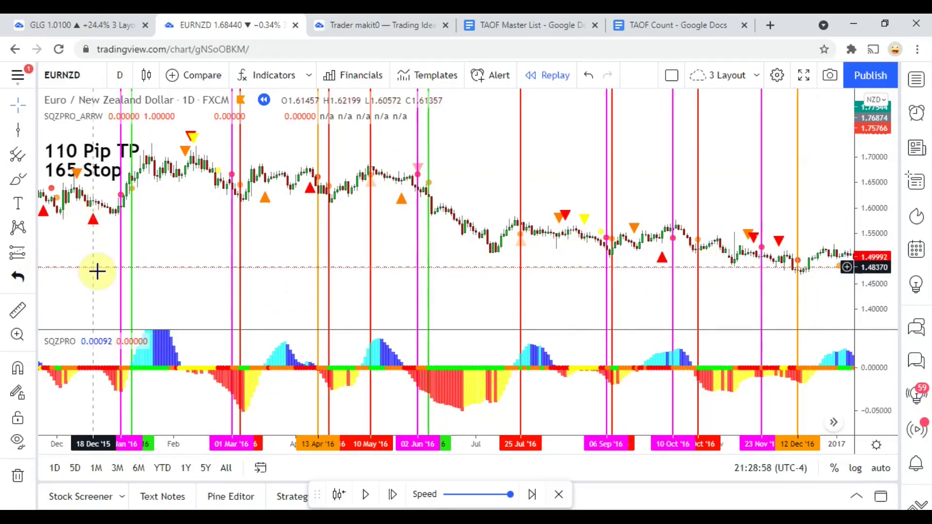
left_click(131, 241)
left_click(187, 256)
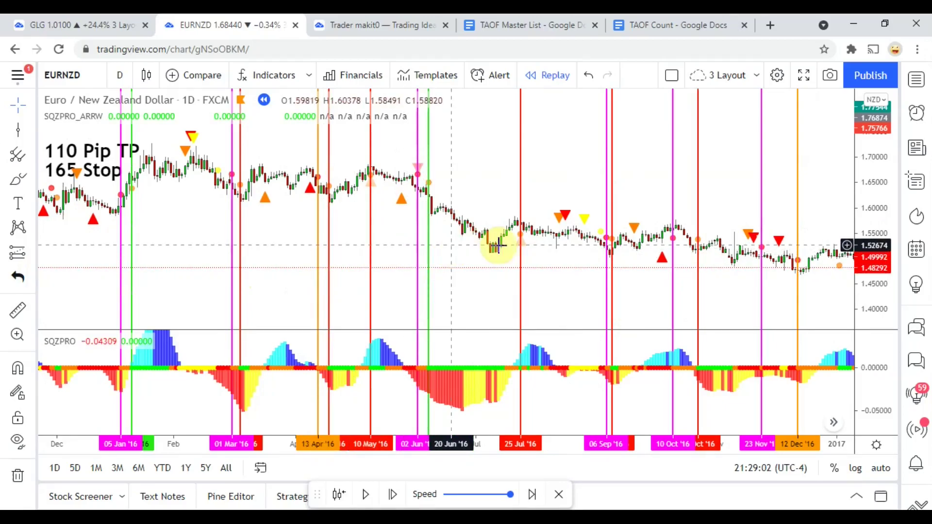
left_click(607, 296)
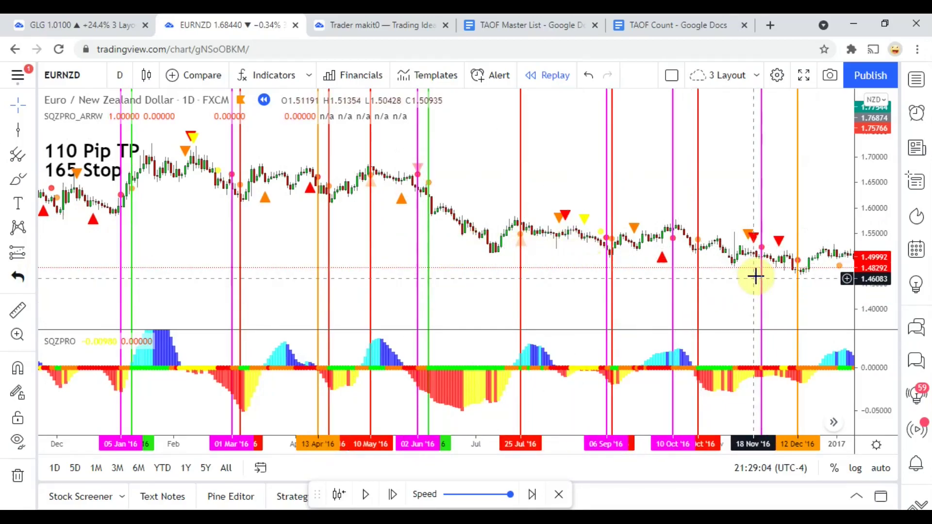
left_click(804, 281)
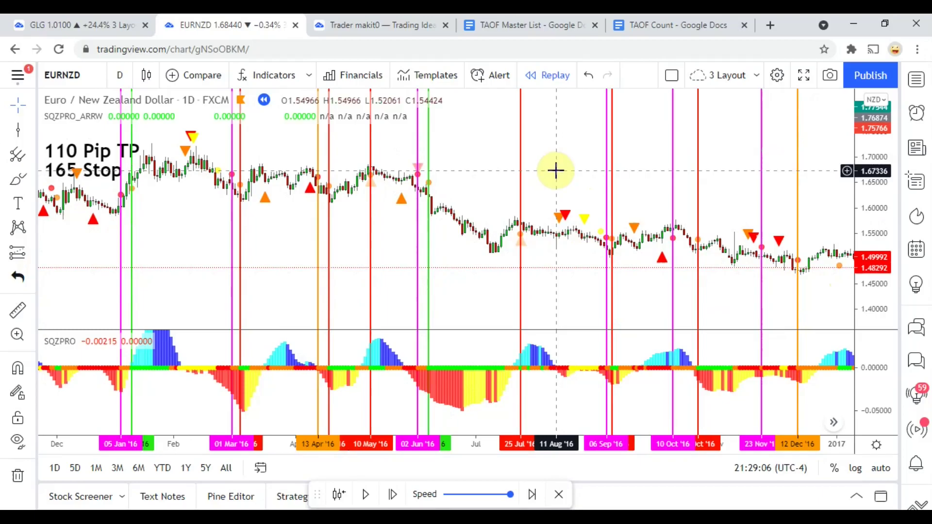
left_click_drag(182, 237, 179, 252)
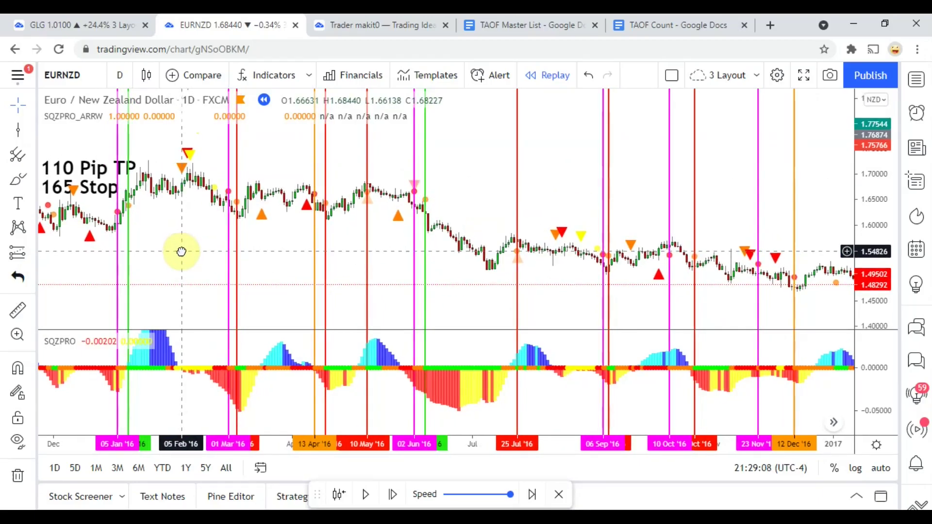
left_click_drag(867, 179, 874, 198)
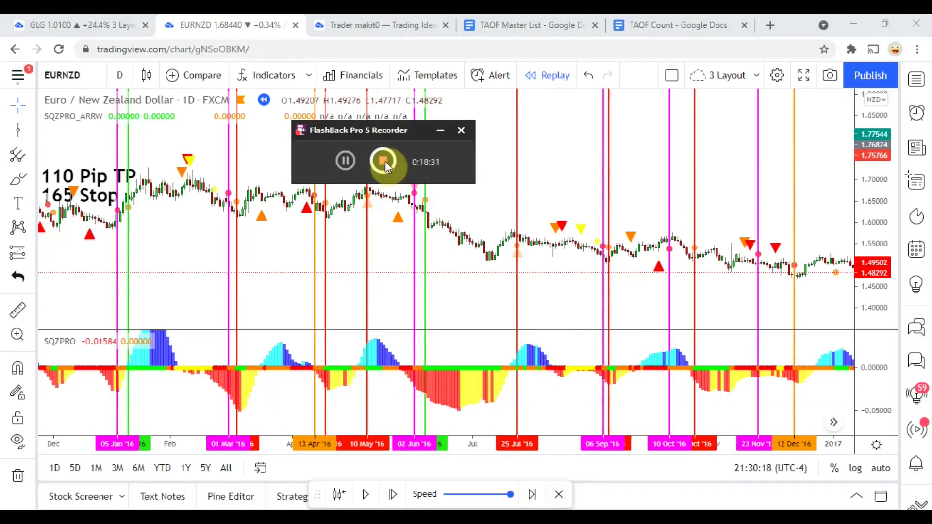
left_click(383, 161)
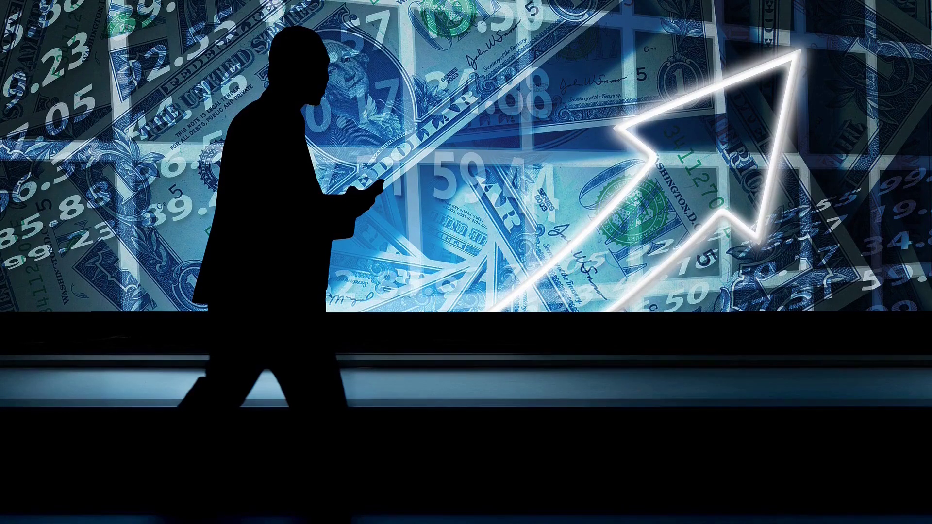